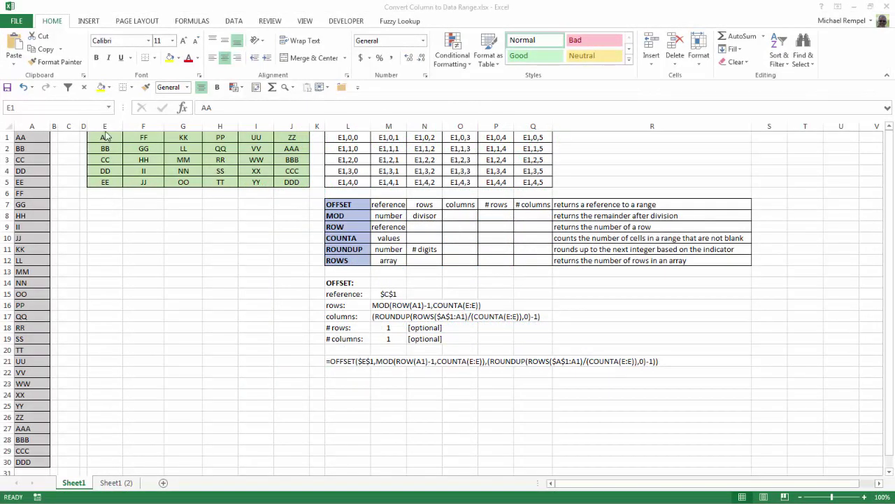
Step: On the first sheet, inspect the reshaped table E1:J5, cell E2 and the formula in A1
left_click_drag(105, 137, 301, 181)
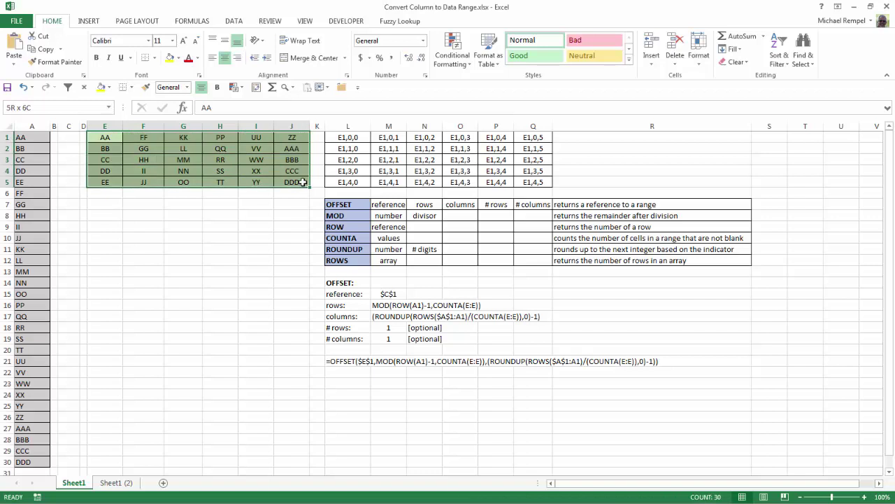
left_click(119, 146)
left_click(40, 137)
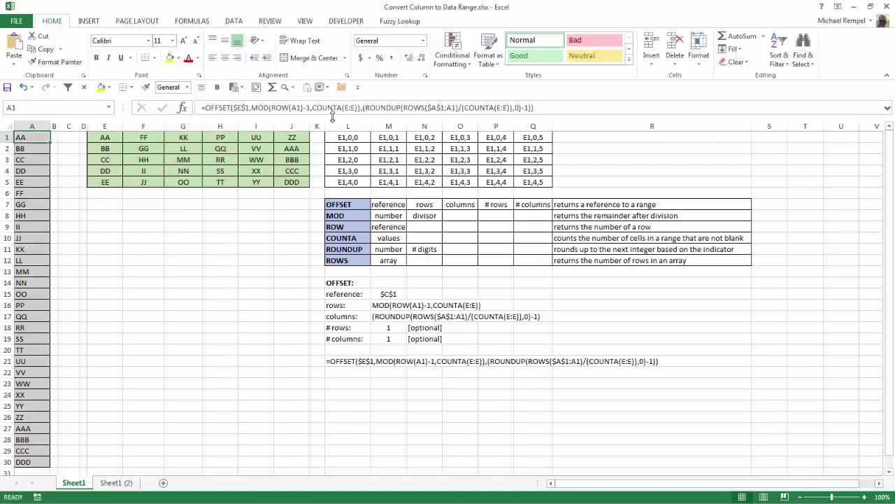
Step: On Sheet1 (2), inspect the contents of A1, the formula text in L13 and E1's OFFSET formula
left_click(116, 482)
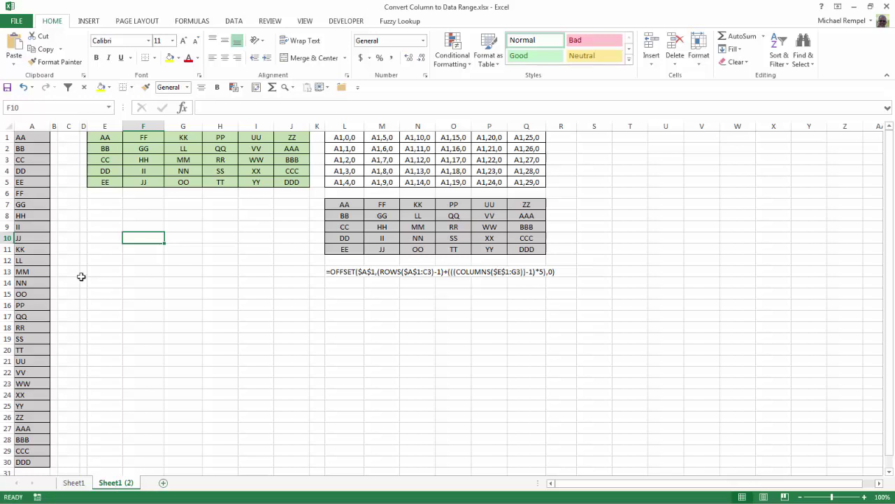
left_click(82, 250)
left_click(37, 139)
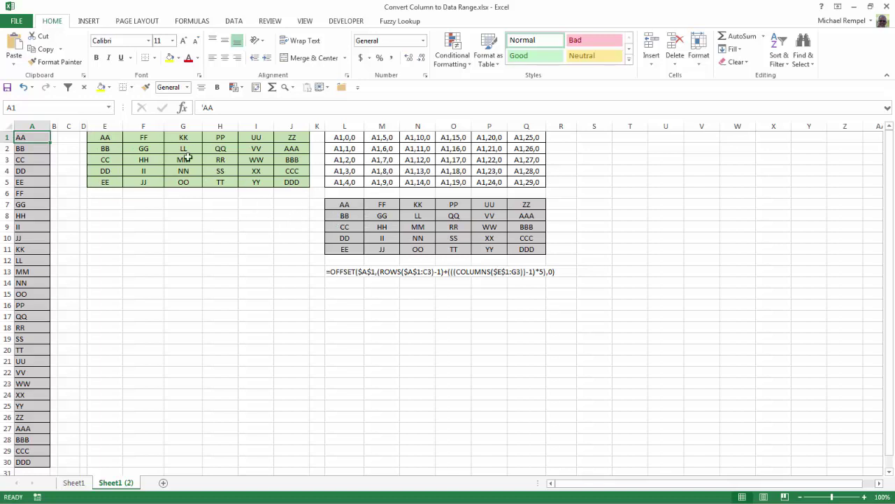
left_click(336, 271)
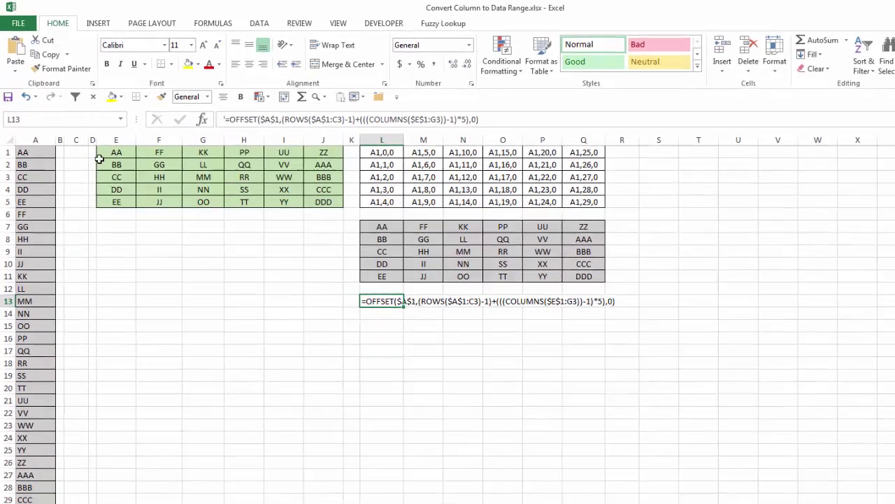
left_click(105, 138)
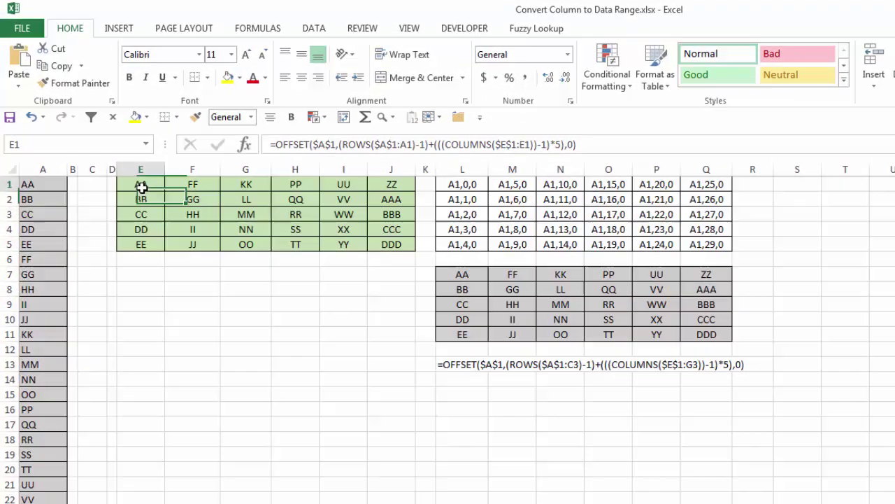
Step: Delete the OFFSET results from E1:J5 on Sheet1 (2), leaving the green block empty, and select E1
left_click_drag(154, 203, 418, 270)
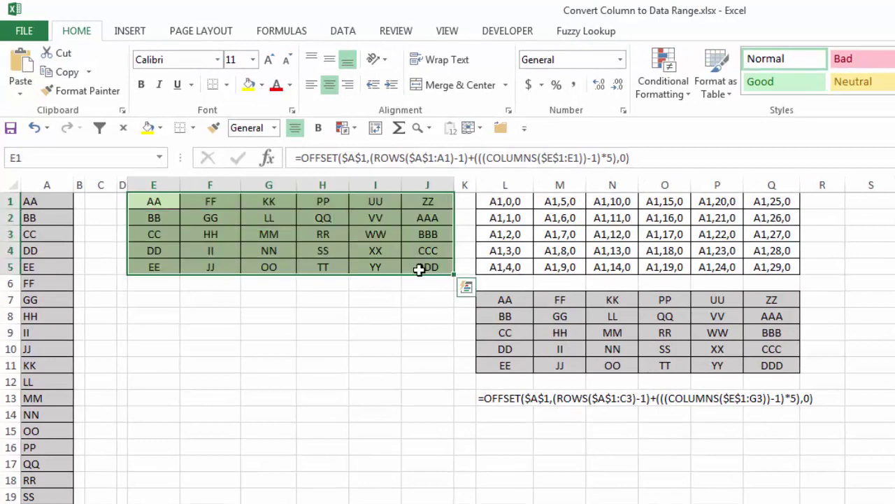
key("Delete")
left_click_drag(201, 232, 201, 218)
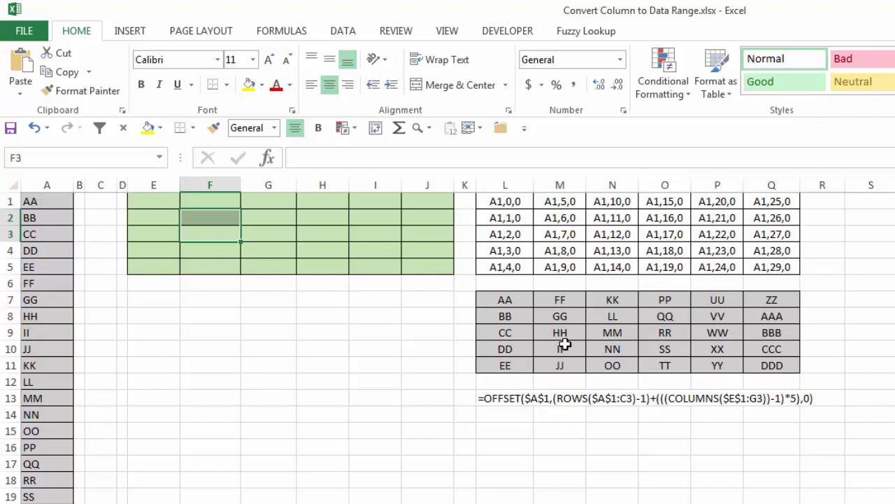
left_click(152, 202)
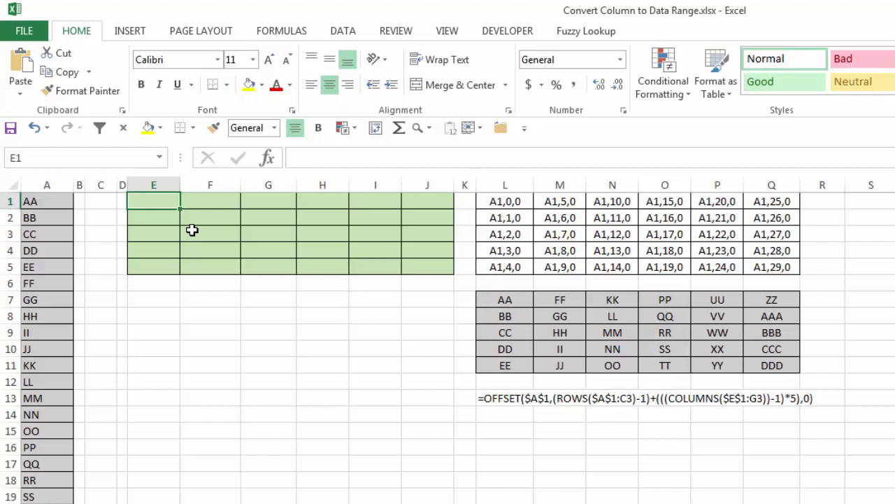
Step: Start an =OFFSET( formula in E1 via the =off autocomplete
type("=off")
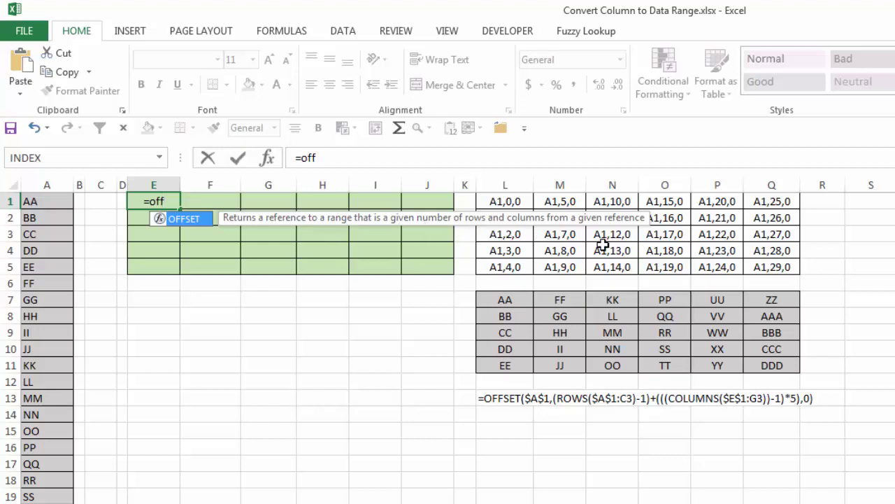
key("Tab")
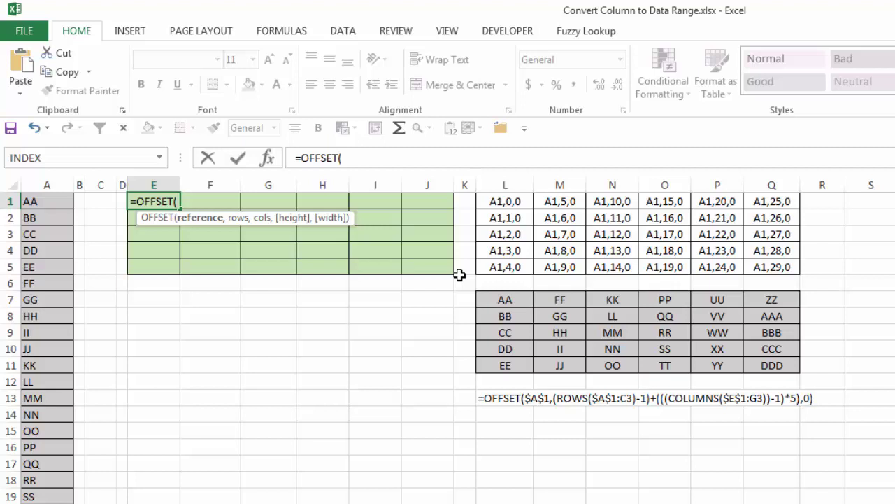
Step: Enter the absolute anchor $A$1 and the row term (ROWS($A$1:a1)-1) into the OFFSET formula
key("Left")
key("Left")
key("Left")
key("Left")
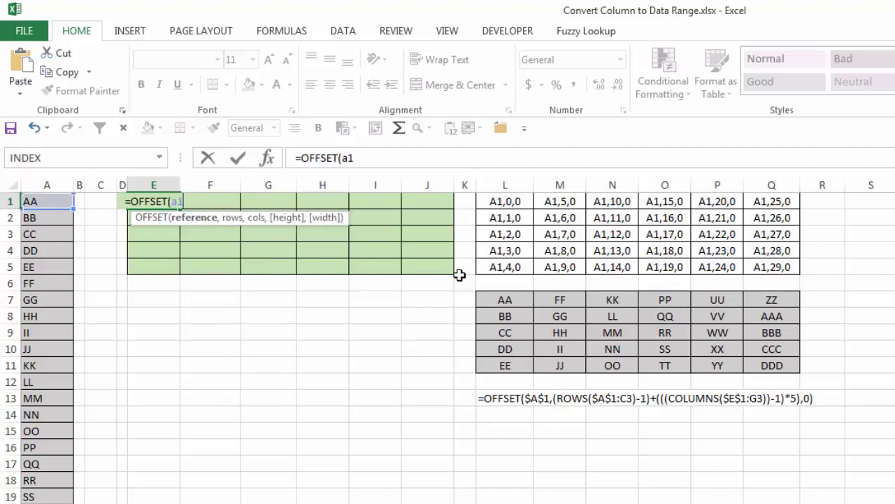
key("F4")
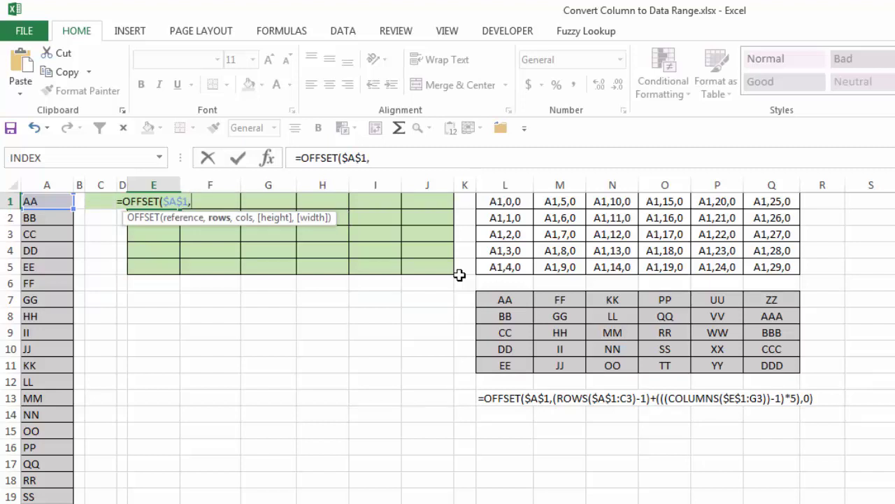
type("(")
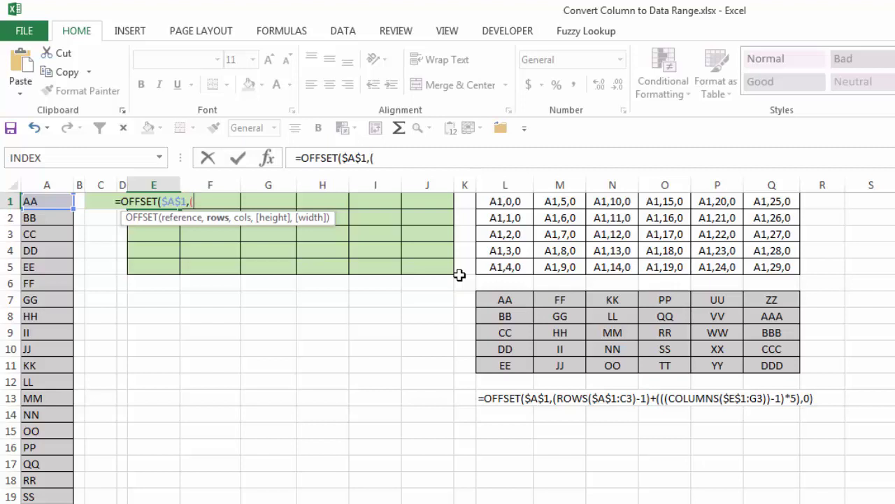
type("rows")
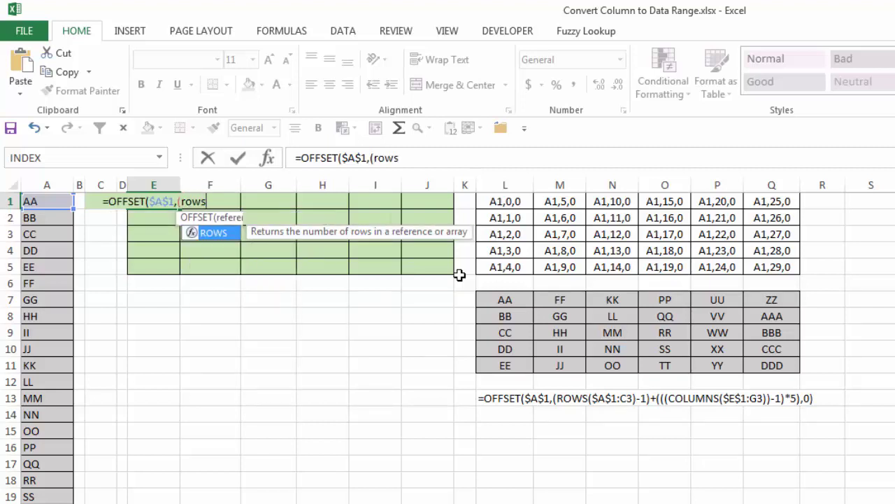
key("Tab")
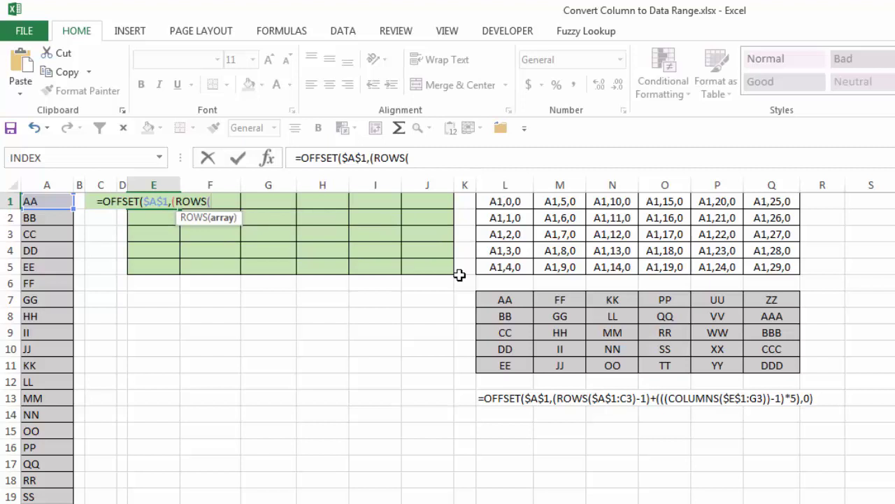
type("a1")
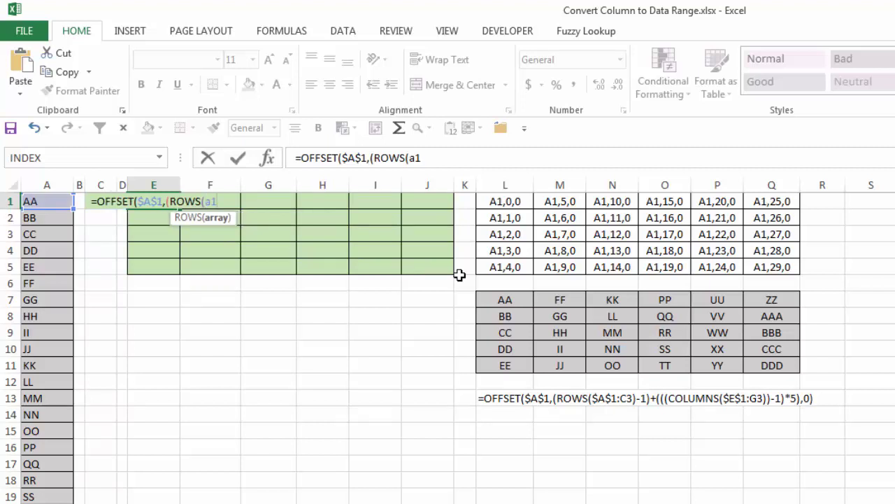
key("F4")
type(":")
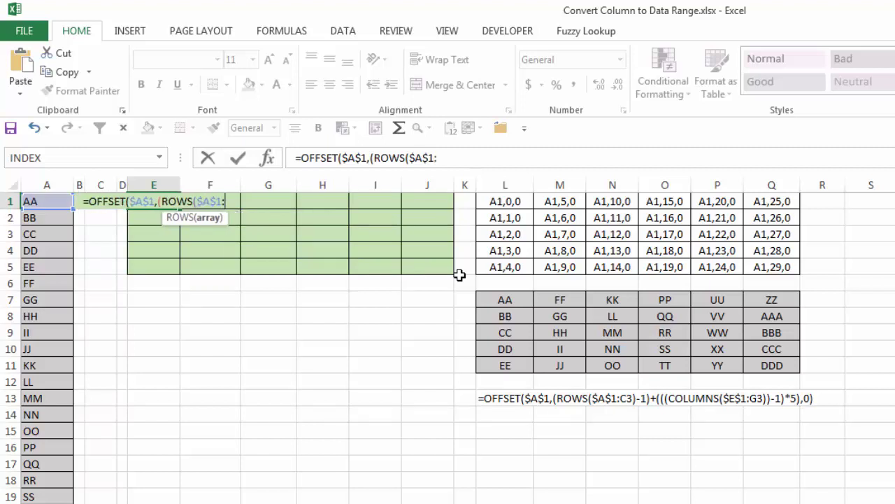
type("a1")
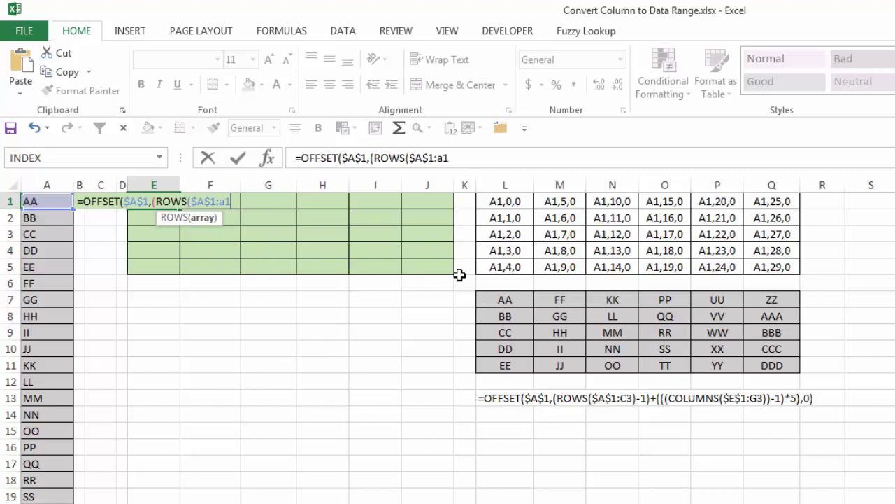
type(")")
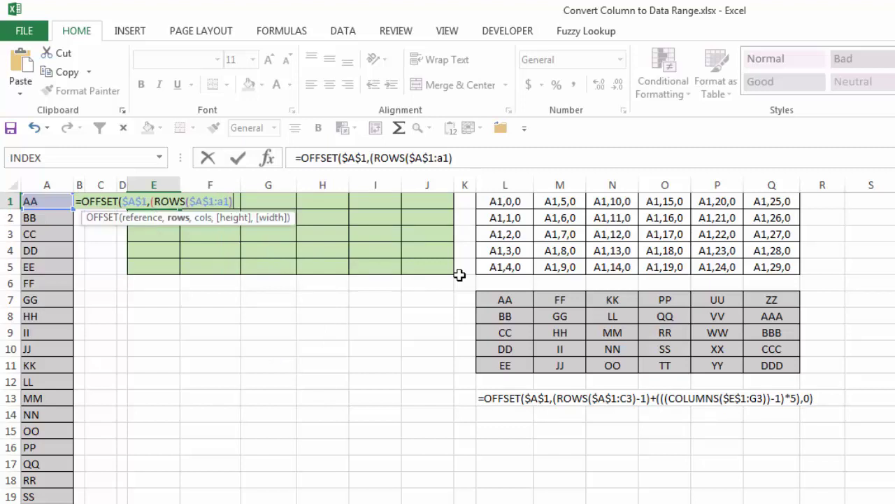
type("-1")
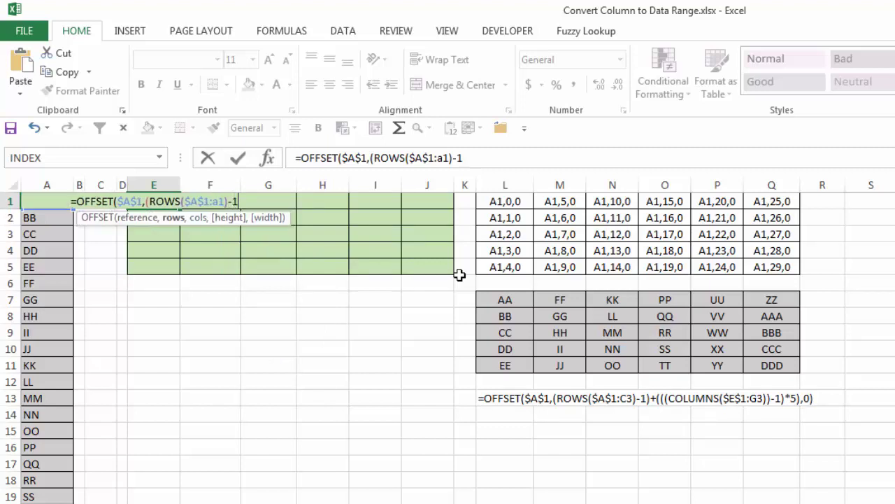
type(")")
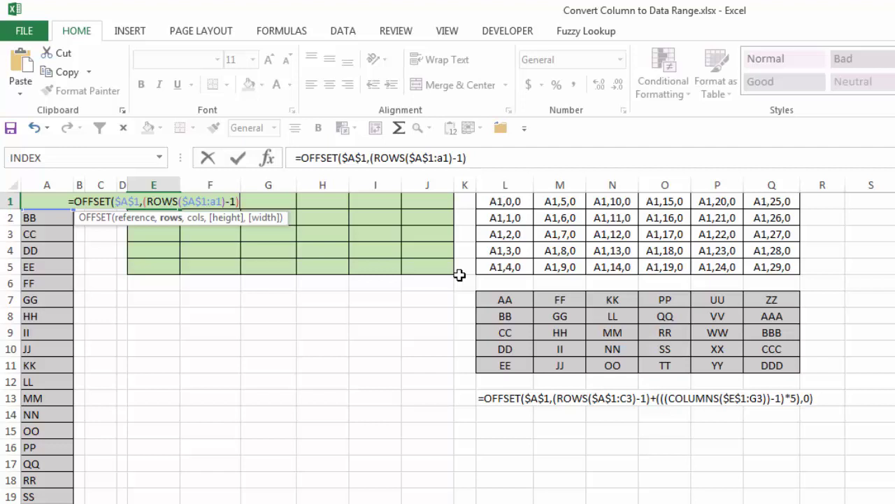
Step: Add the column term +(((COLUMNS($E$1:e1))-1)*5) and close the formula with a 0 column offset
type("+")
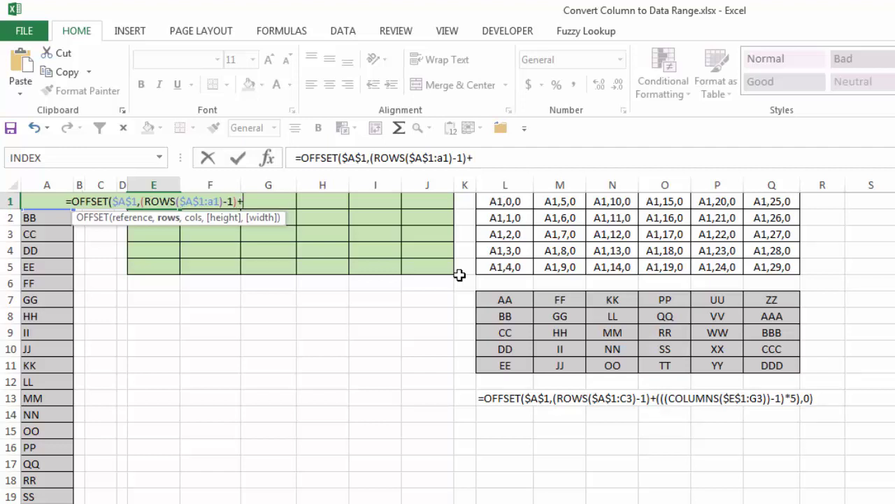
type("(((")
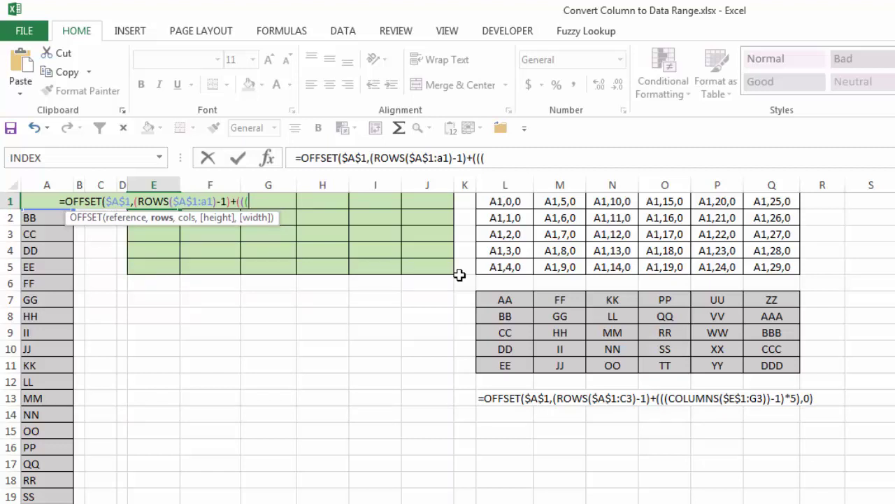
type("colum")
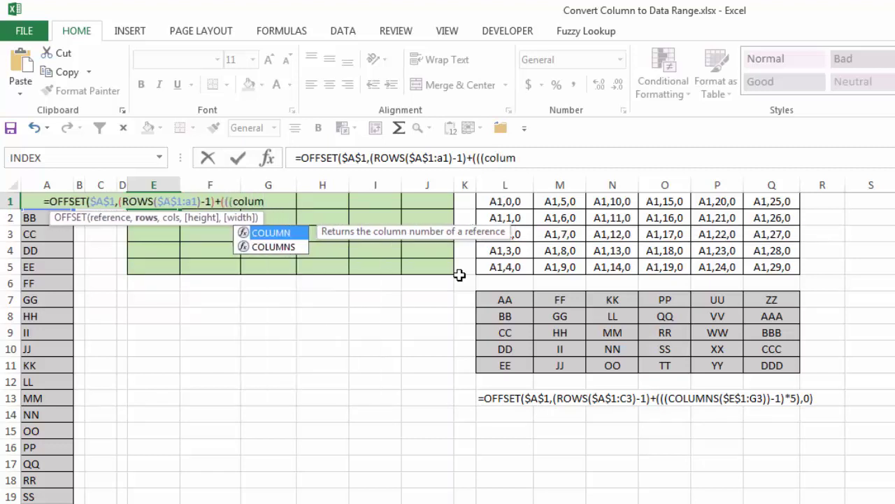
key("Down")
key("Tab")
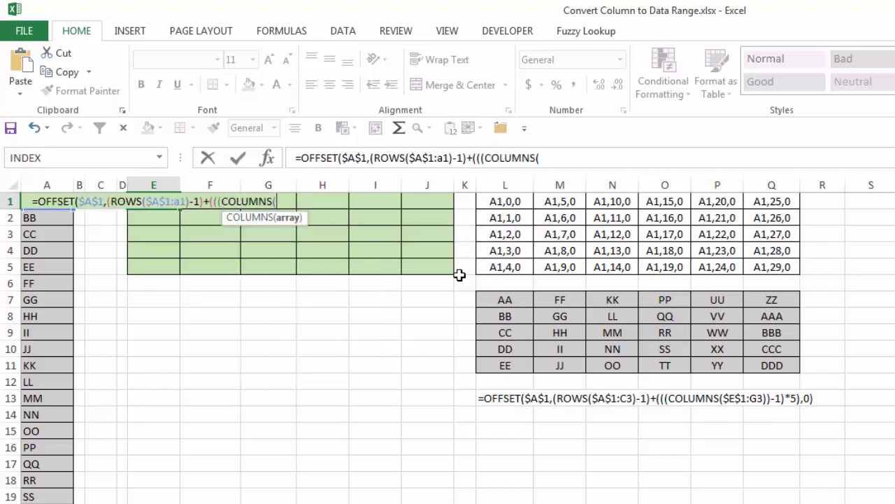
type("e1")
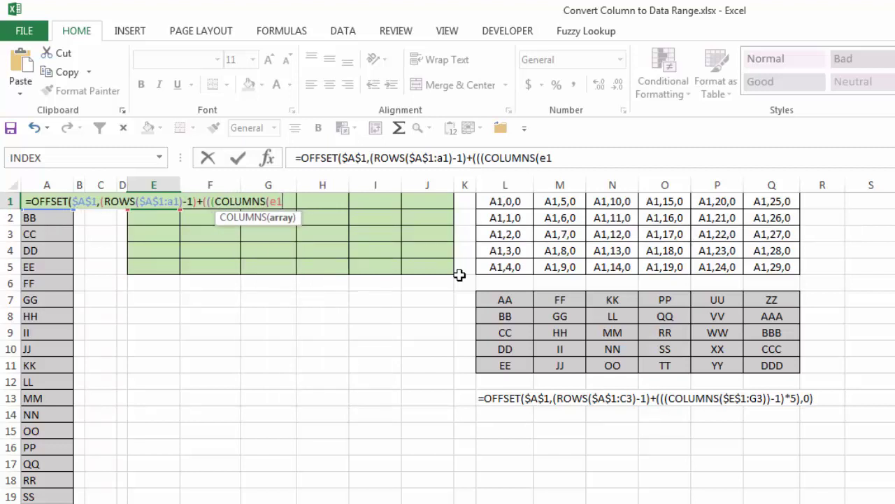
key("F4")
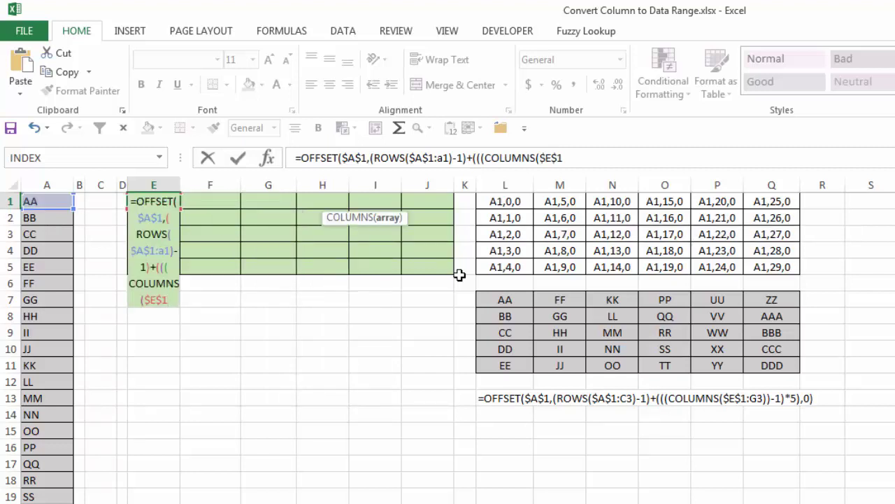
type(":e1")
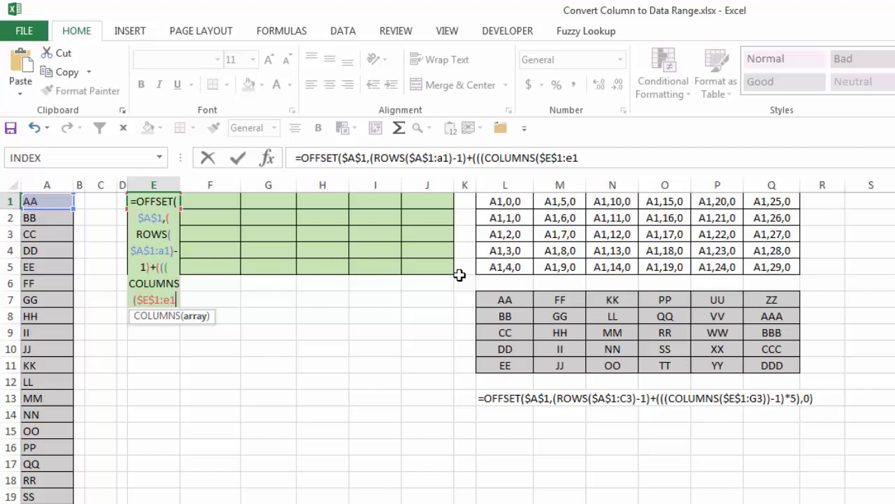
type("))")
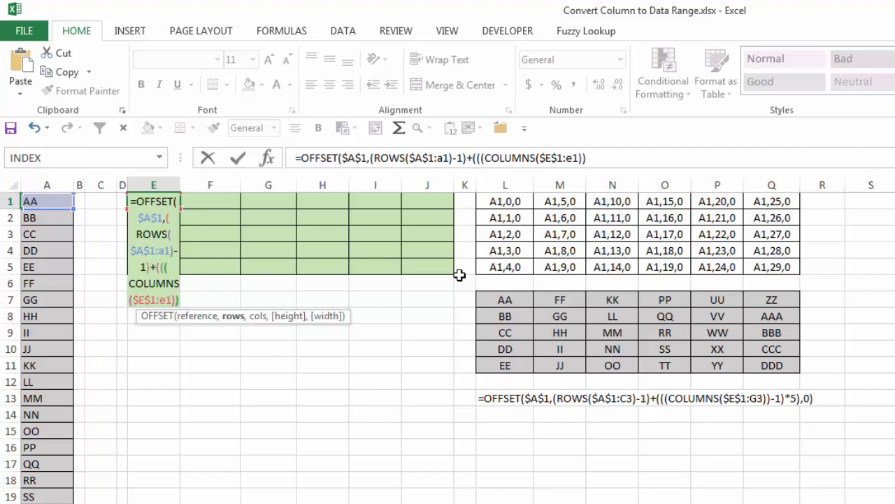
type("-")
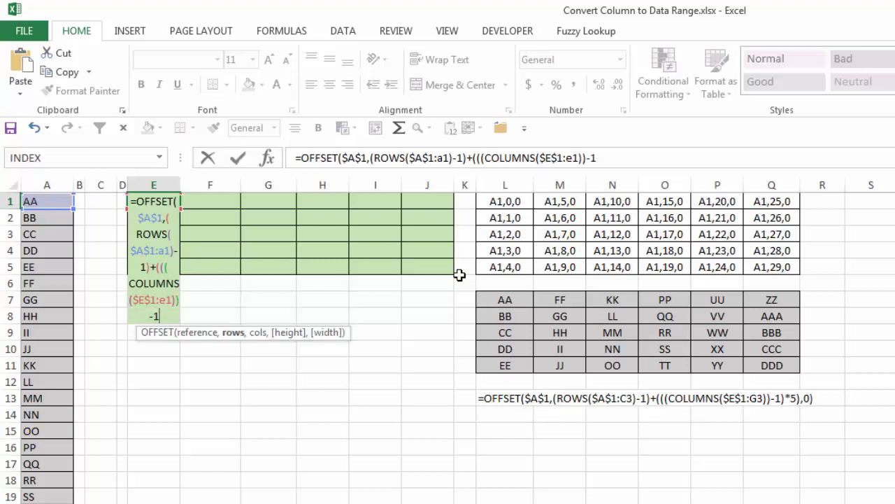
type("1)*5),0)")
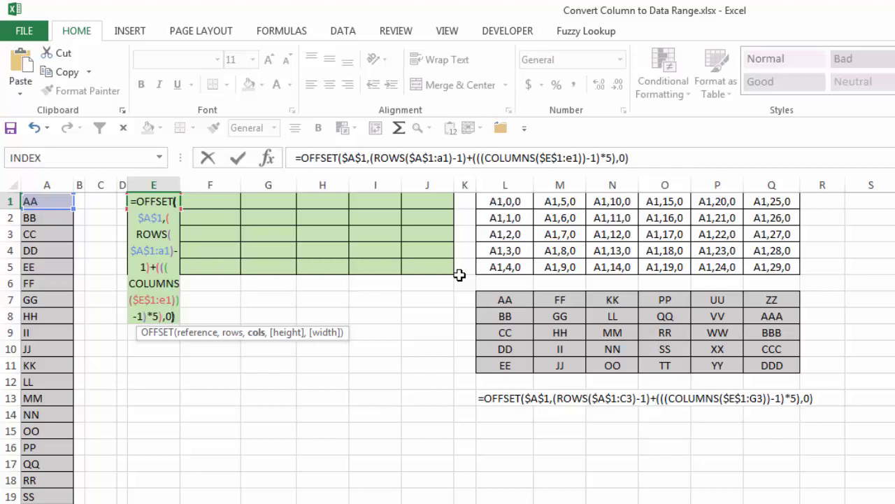
Step: Commit the E1 formula and fill it across E1:J5, checking the result in J5
key("Return")
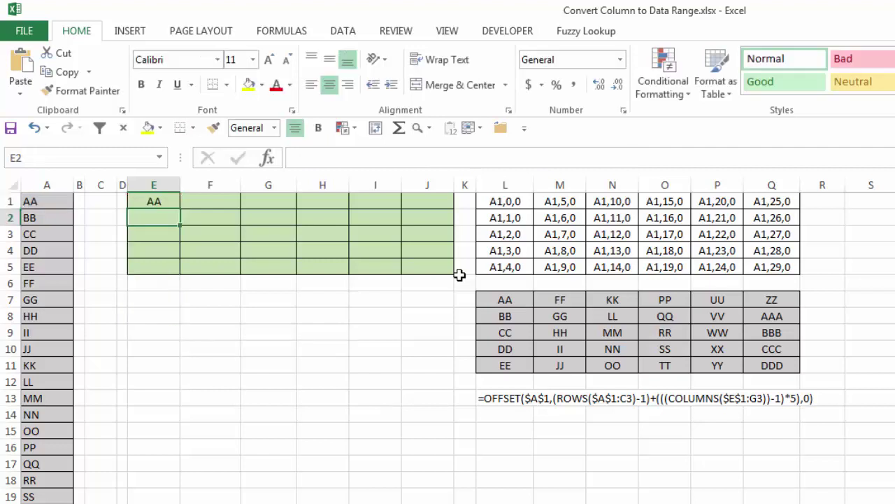
key("Up")
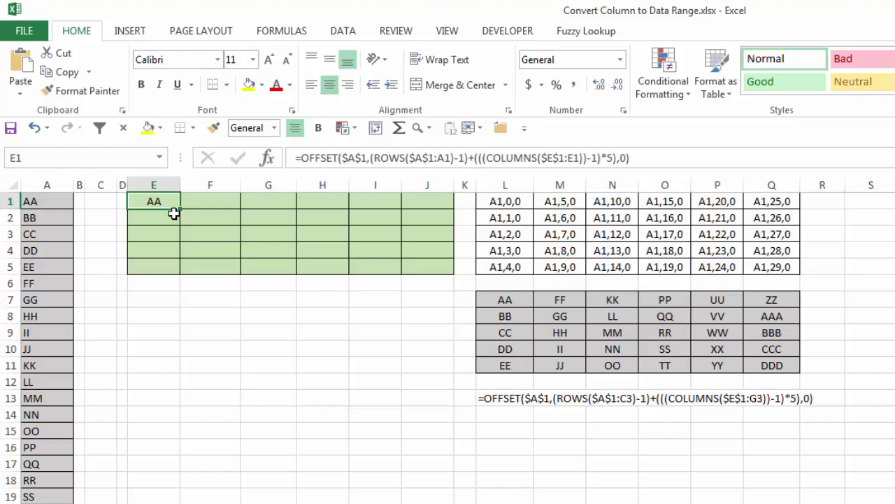
left_click_drag(181, 212, 435, 274)
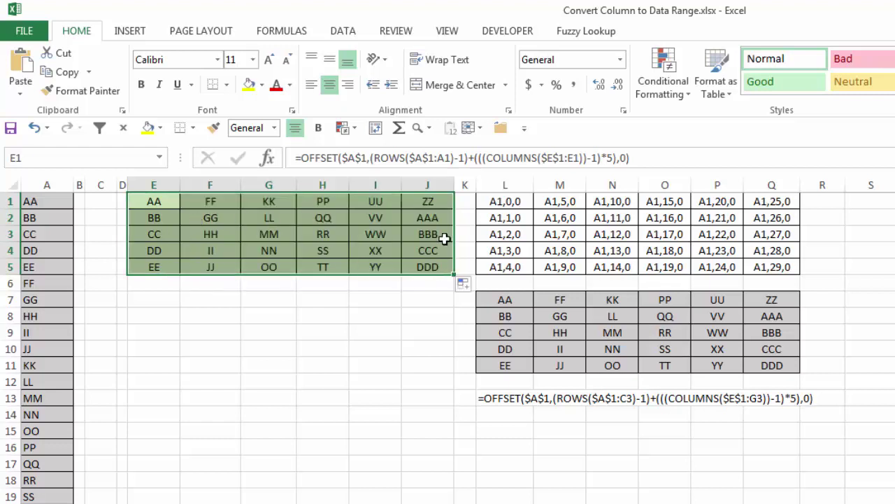
left_click(425, 270)
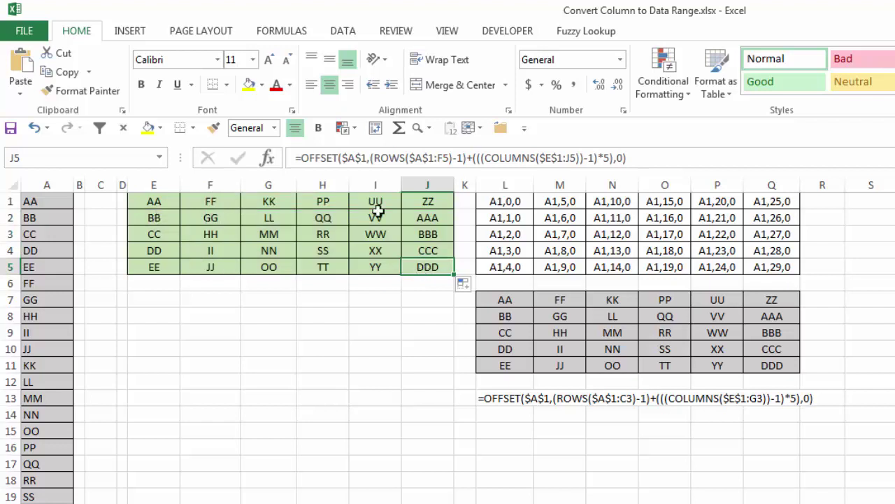
left_click(156, 200)
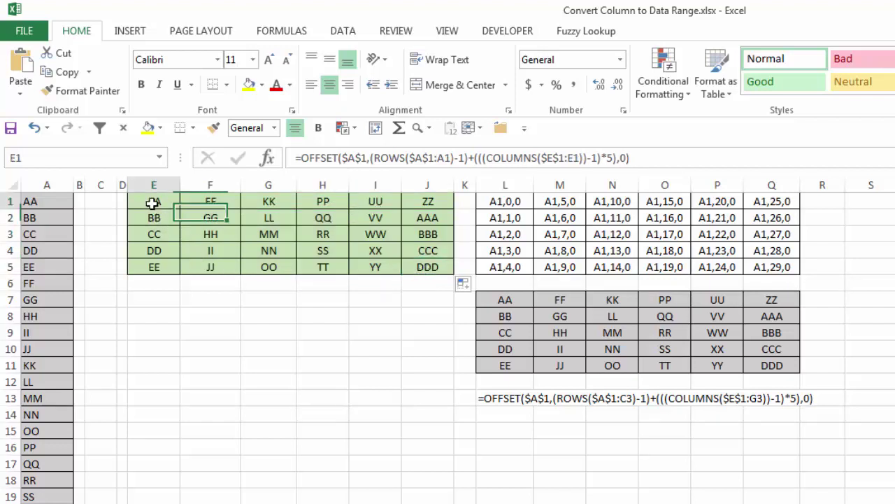
left_click(343, 158)
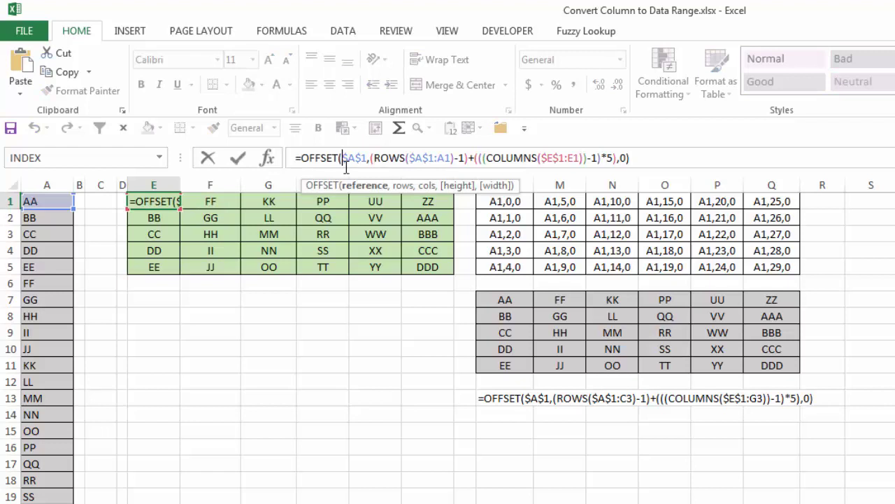
left_click(357, 186)
left_click(421, 186)
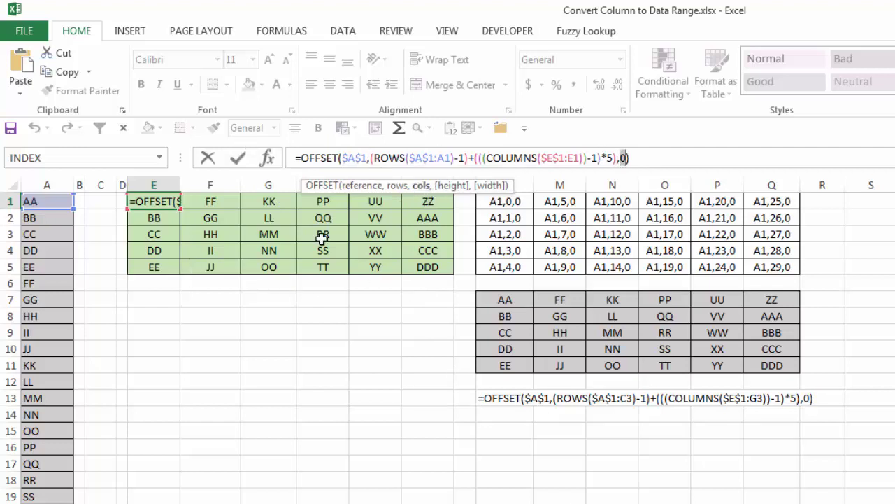
left_click(399, 186)
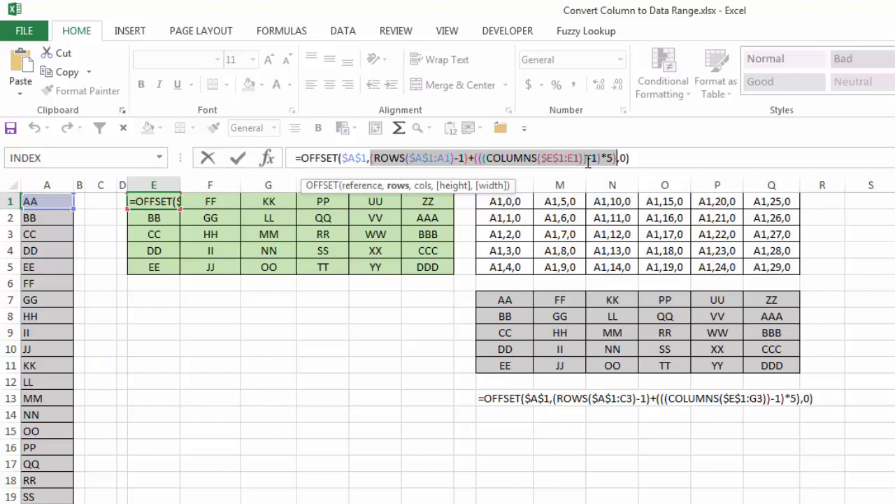
left_click(587, 159)
type(")")
key("ctrl+Return")
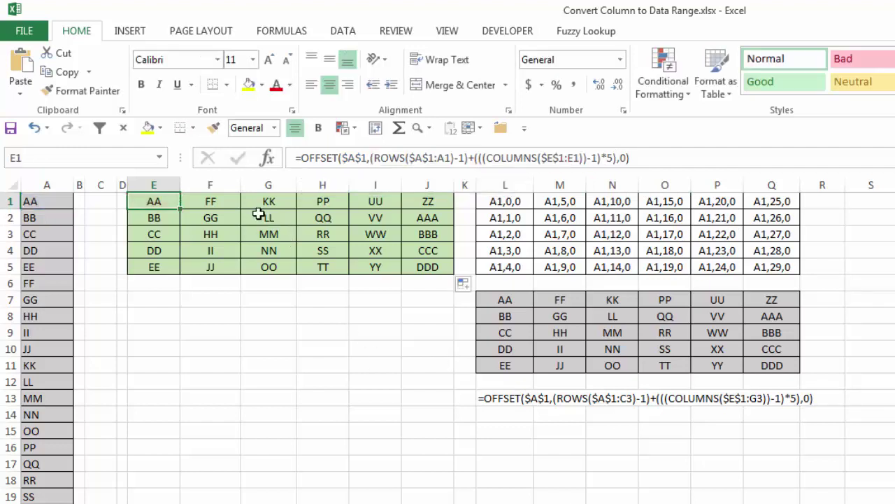
left_click(278, 235)
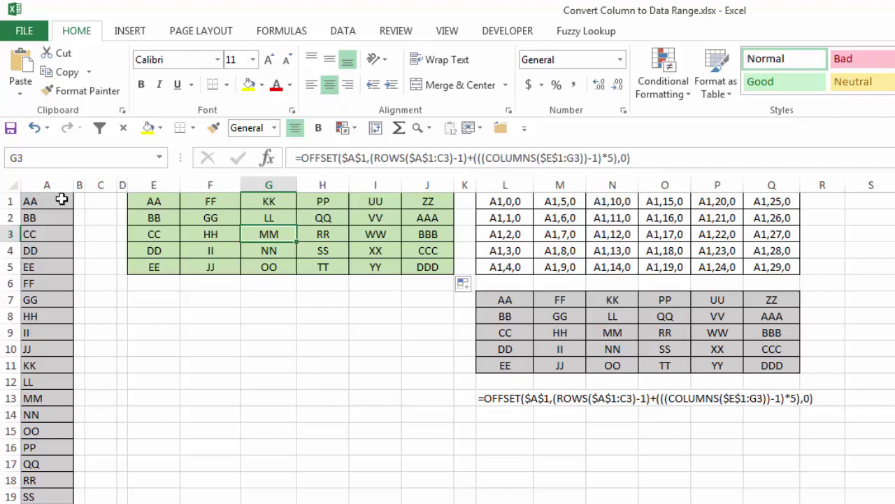
left_click(613, 206)
left_click(600, 234)
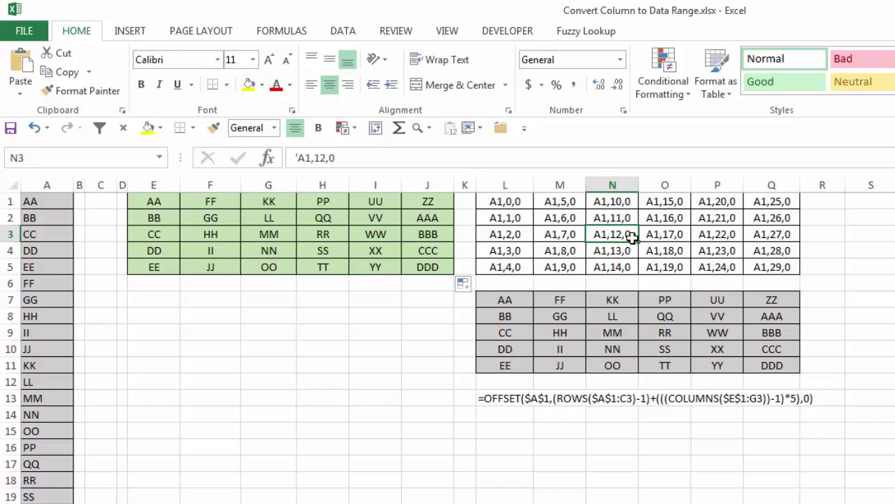
left_click(299, 234)
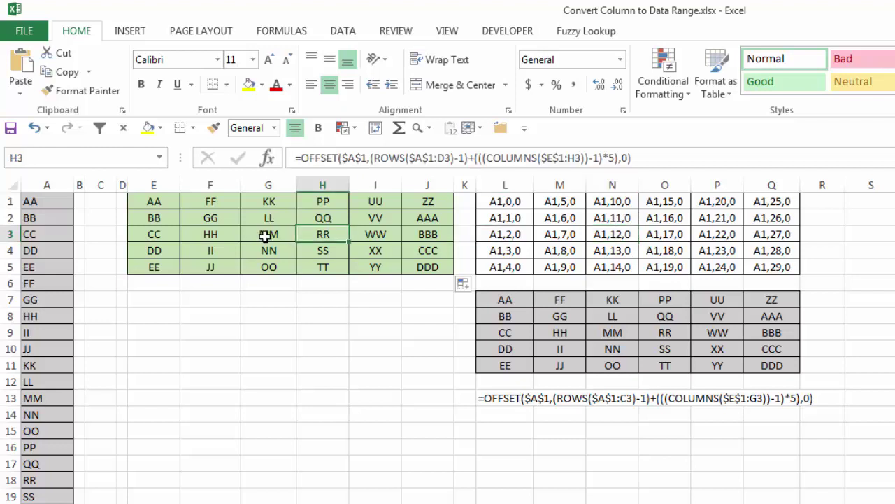
left_click(265, 236)
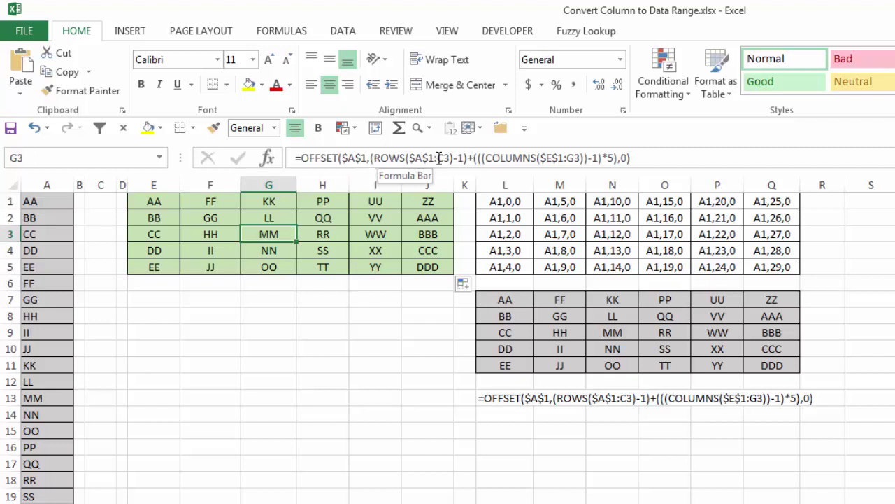
left_click_drag(456, 158, 377, 160)
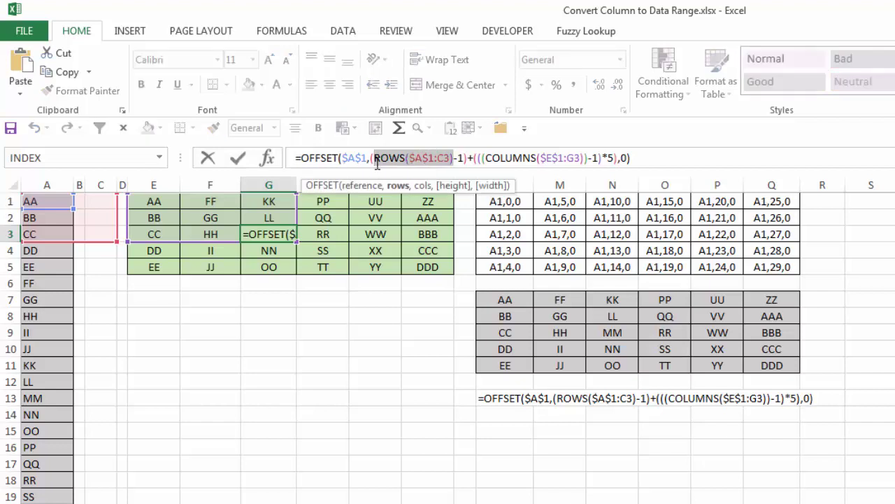
key("F9")
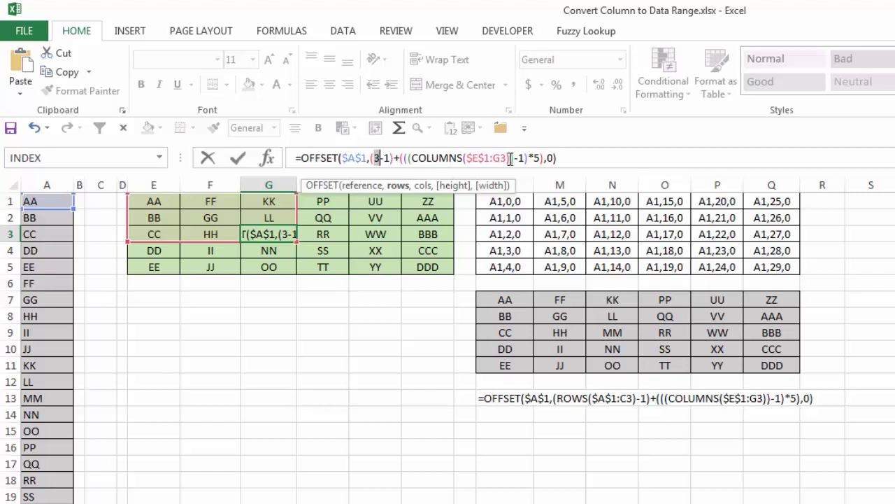
left_click_drag(510, 158, 412, 157)
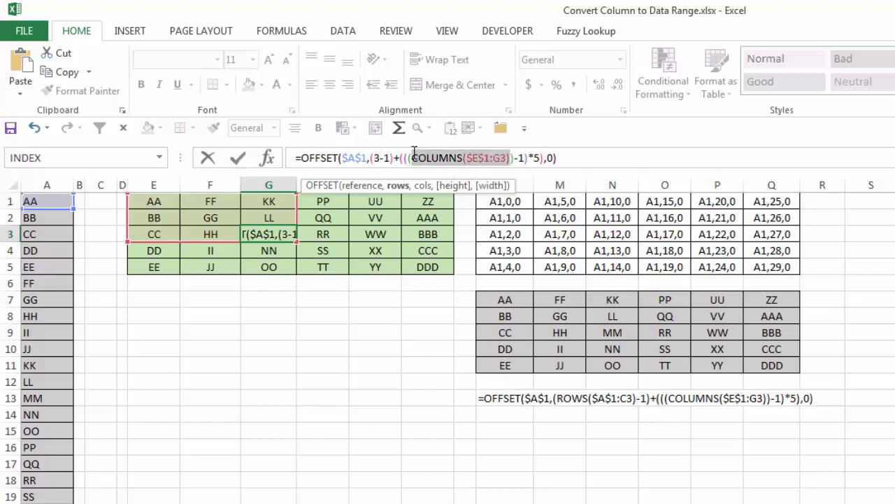
key("F9")
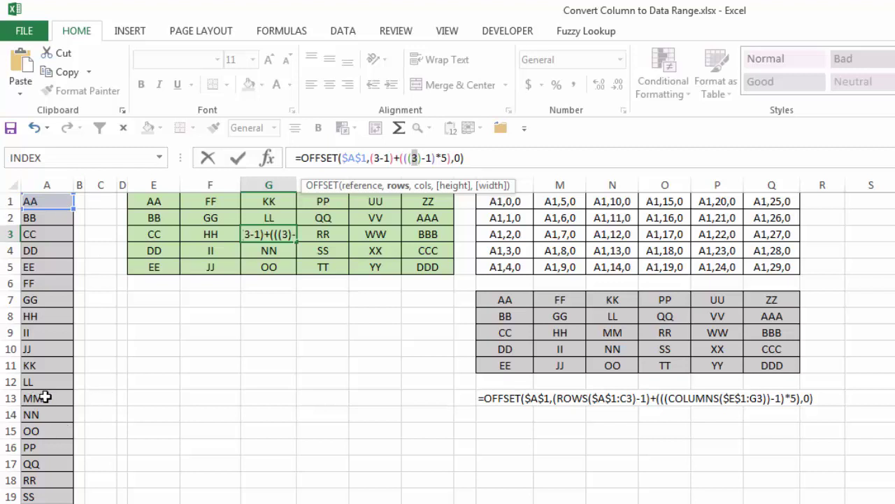
key("Escape")
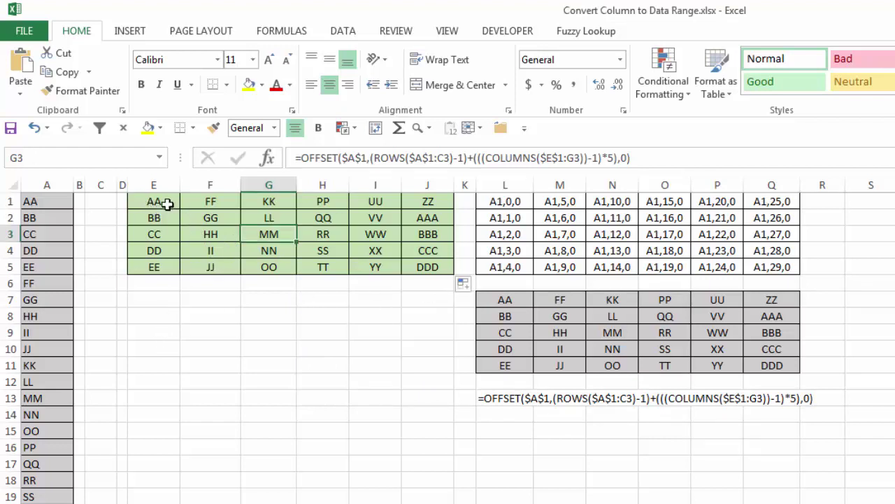
Step: Clear the table cells F1:J5 and E2:E5, keeping only the formula in E1
left_click_drag(200, 201, 436, 270)
key("Delete")
left_click(145, 224)
left_click_drag(144, 223, 144, 262)
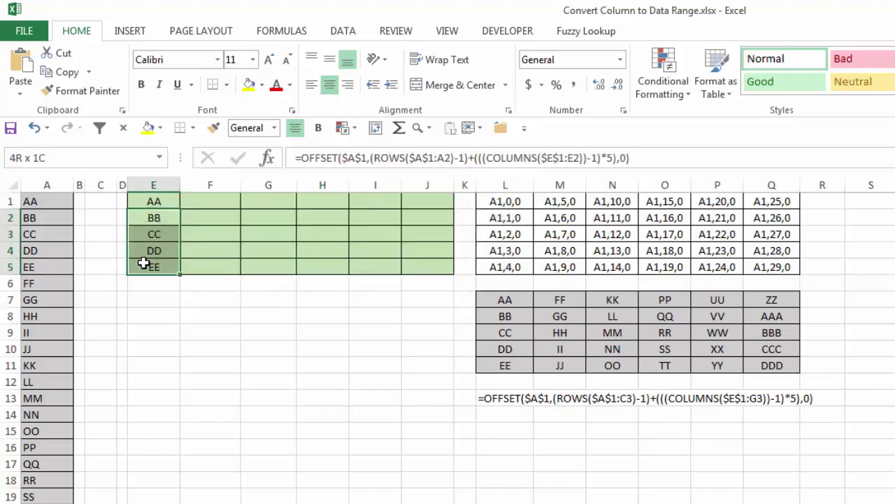
key("Delete")
Step: Change the multiplier in E1's formula from *5 to *7
left_click(154, 200)
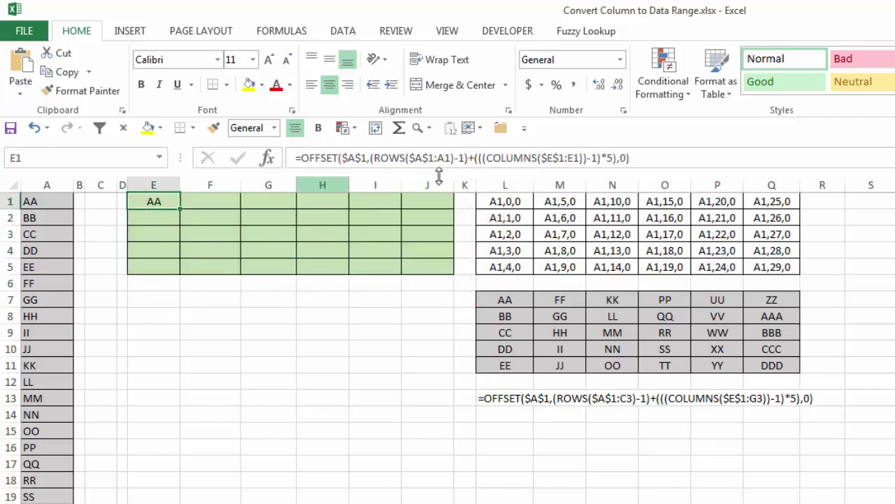
left_click(614, 157)
key("BackSpace")
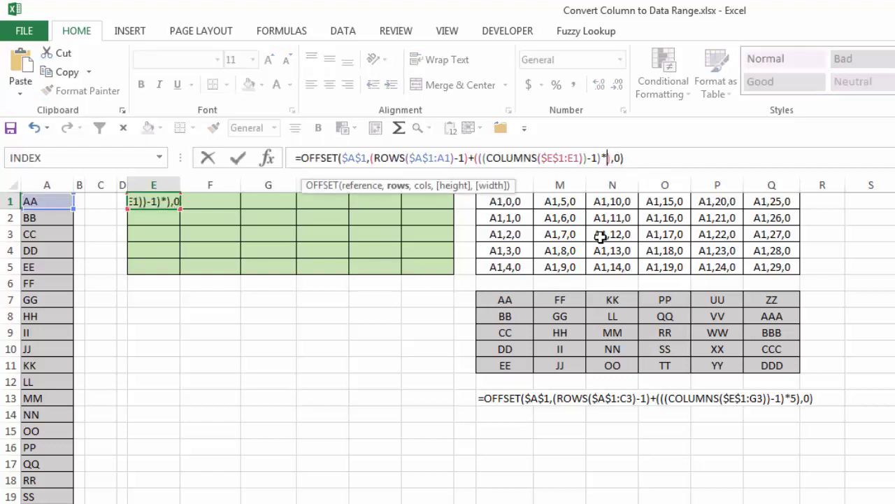
type("67")
key("Return")
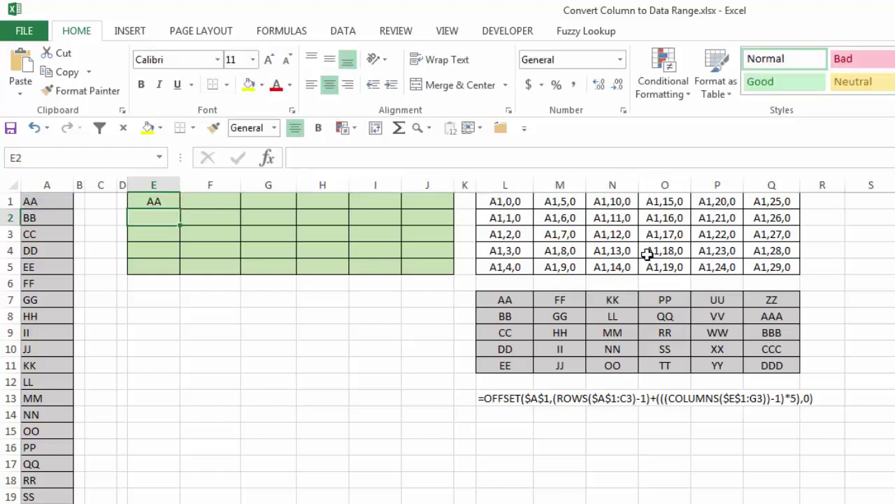
key("Up")
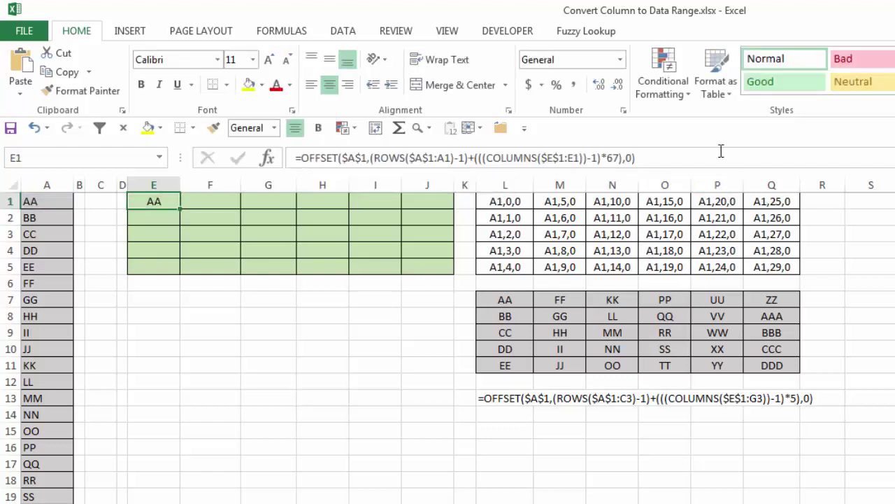
left_click(607, 158)
key("BackSpace")
key("Return")
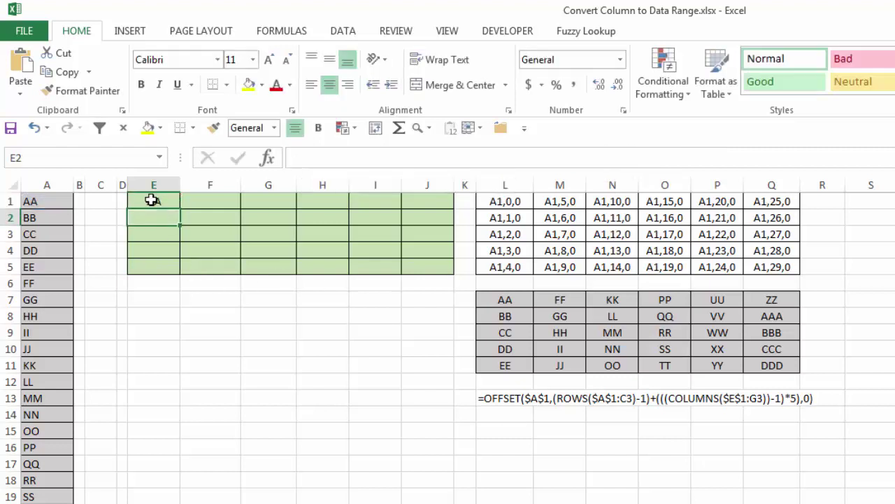
left_click(157, 201)
Step: Copy E1's formula through E1:J7 to rebuild the table in seven rows
left_click_drag(180, 208, 435, 309)
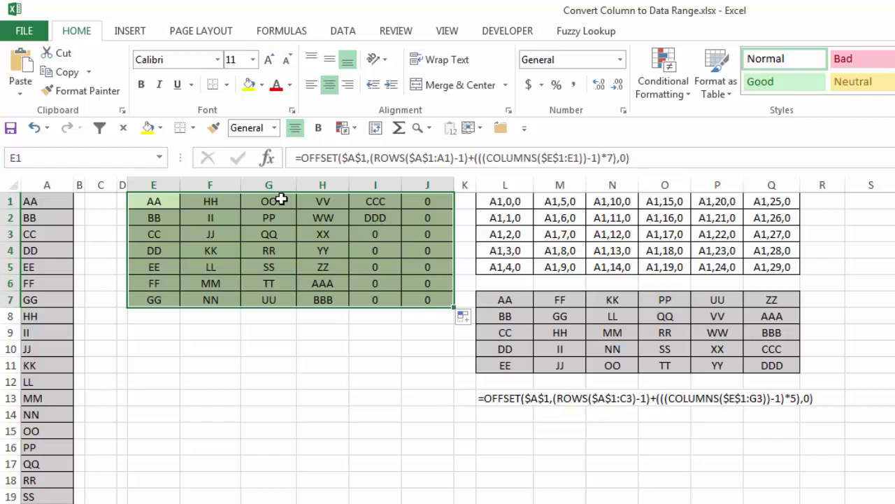